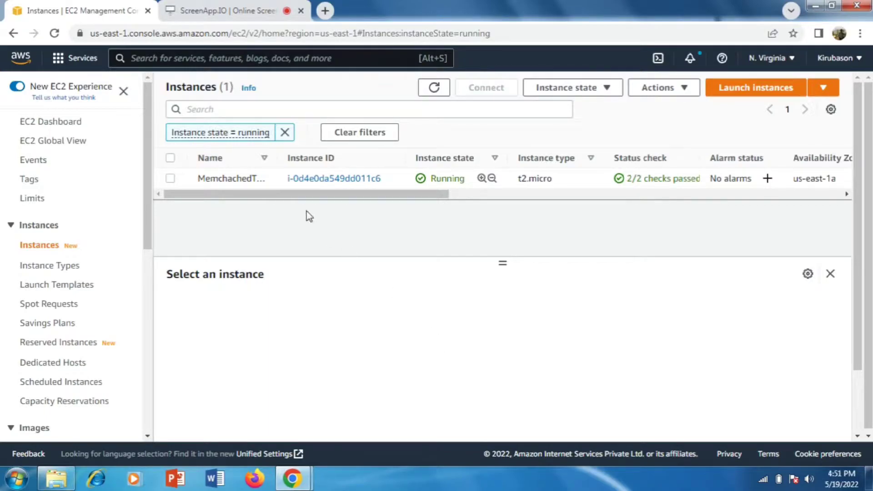
Connect to the running MemchachedTest instance through EC2 Instance Connect with the default user name ec2-user
left_click_drag(274, 159, 287, 160)
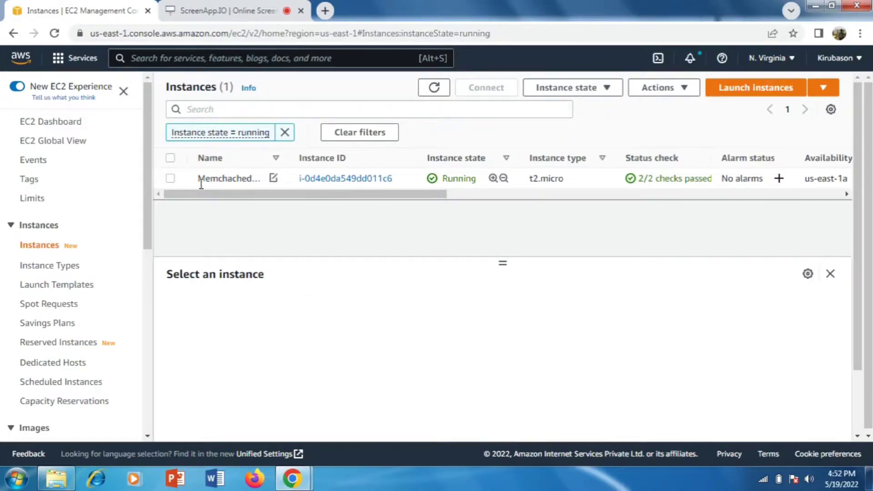
left_click(172, 179)
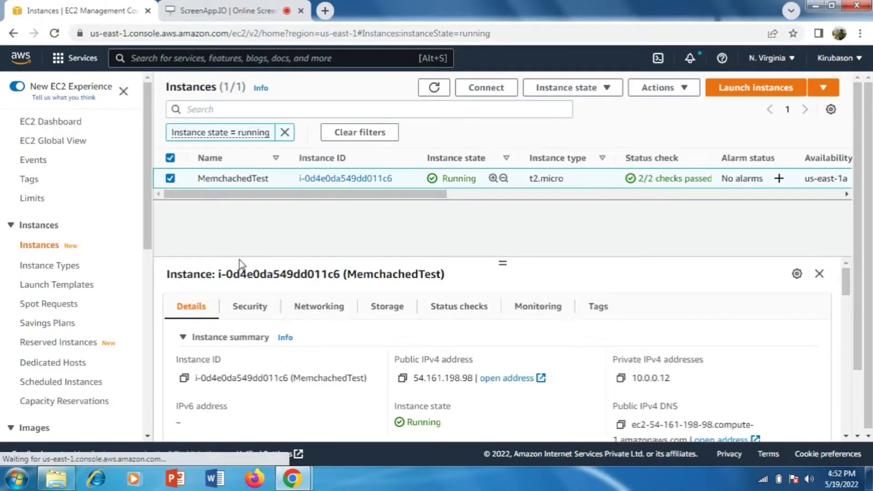
left_click(501, 94)
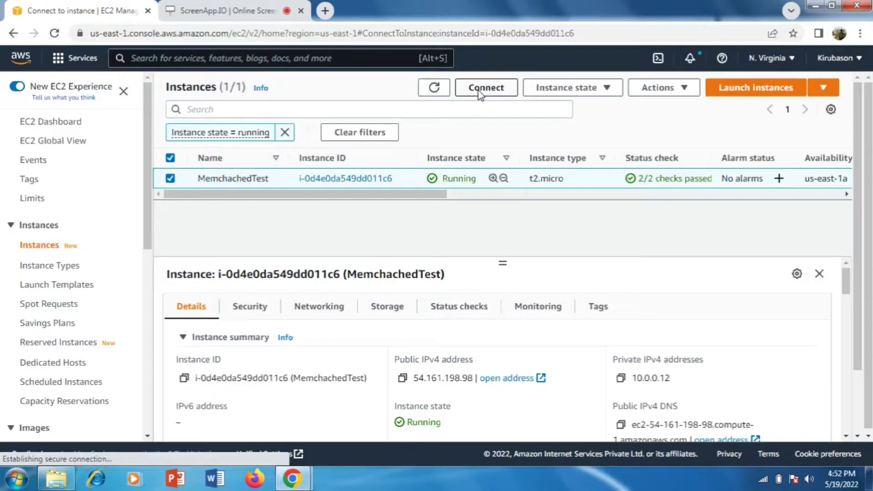
scroll(467, 292, "down", 2)
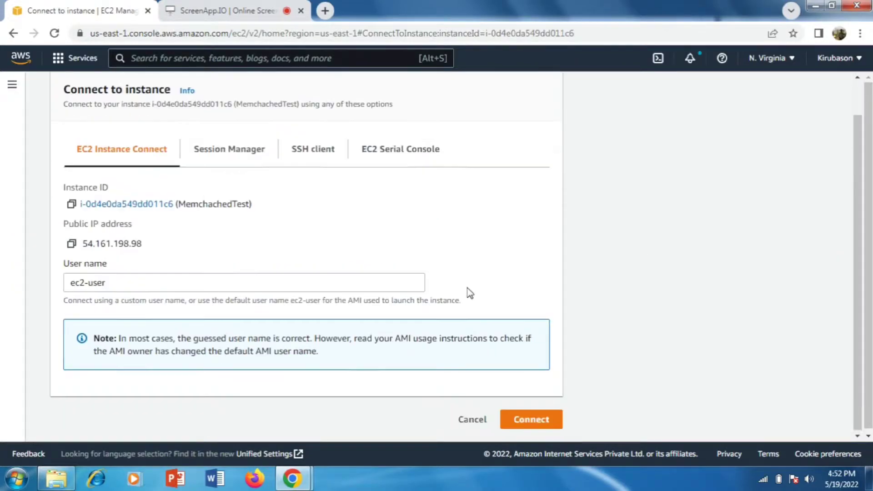
left_click(529, 418)
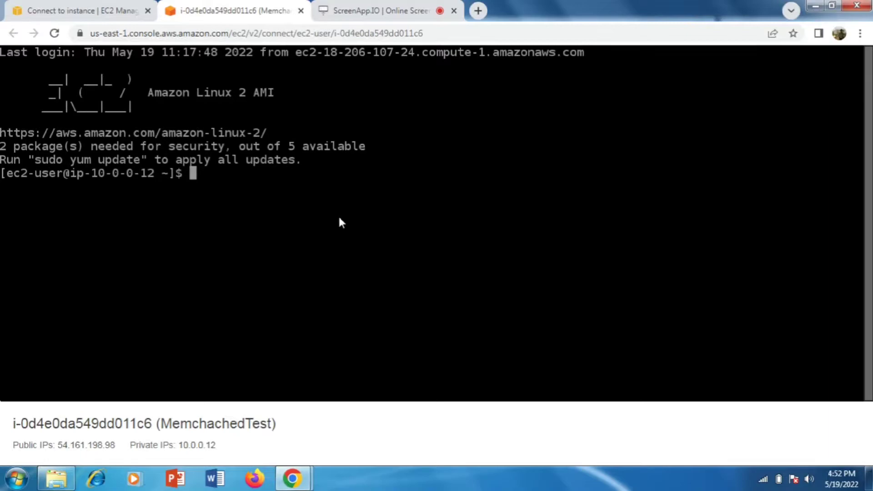
Install the telnet package on the instance with yum, switching to the root user with sudo su, and approve the installation
type("yum install telnet")
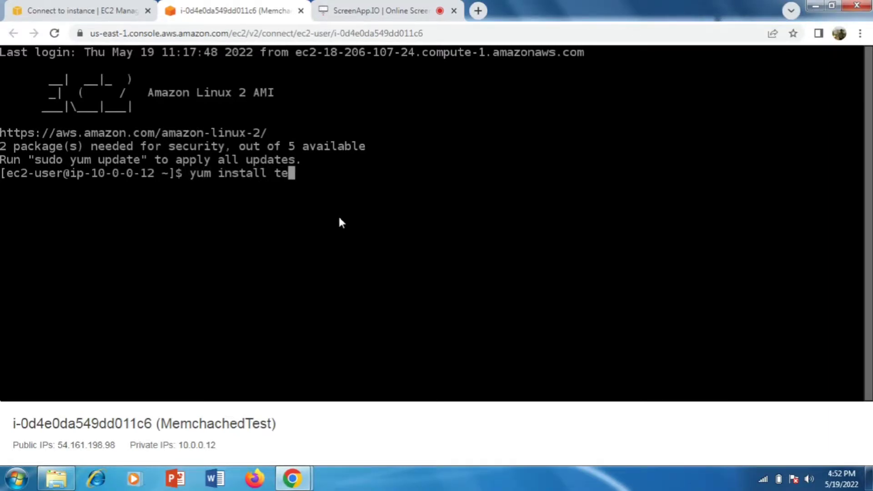
key("Return")
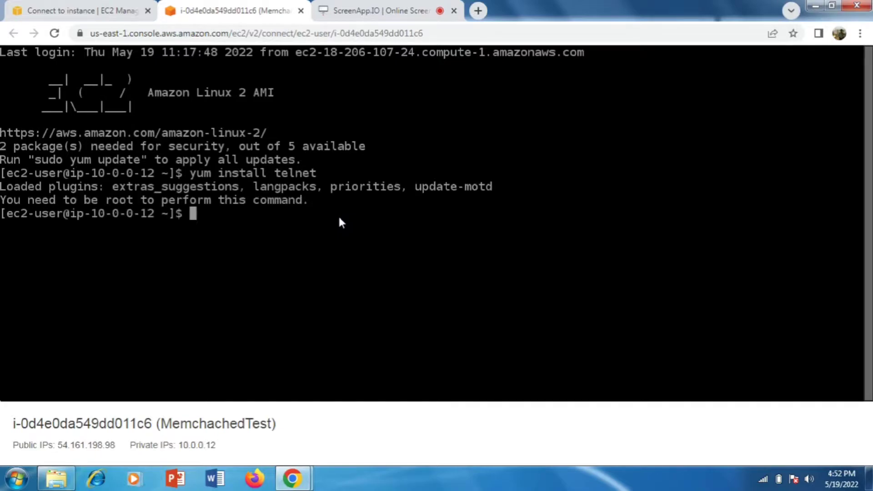
type("sudo su")
key("Return")
type("yum install telnet")
key("Return")
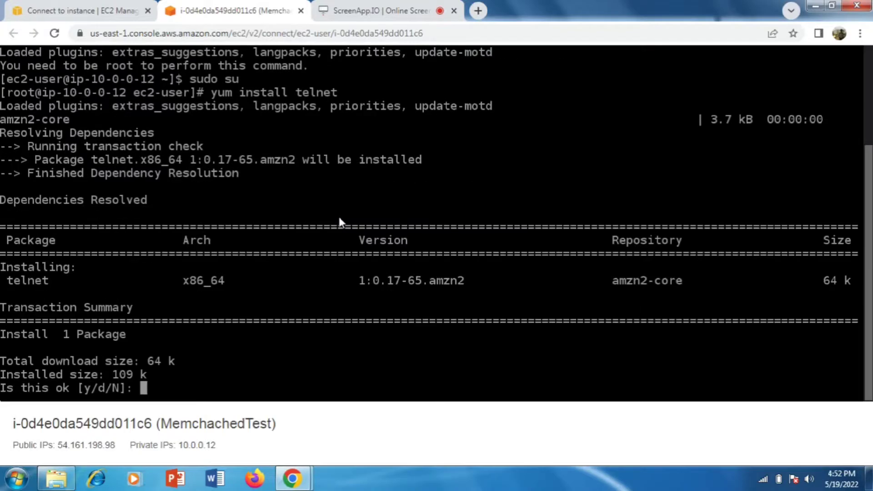
type("y")
key("Return")
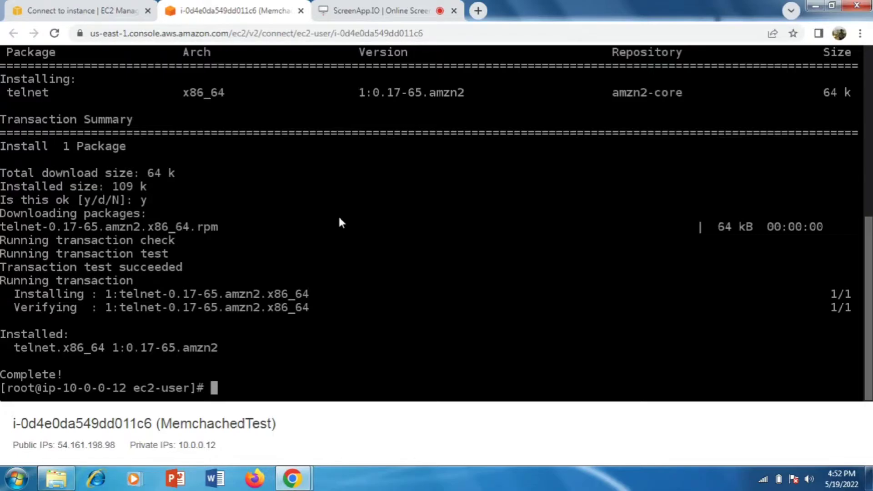
Return to the AWS console, search the services for "Elas" and open ElastiCache
left_click(100, 10)
left_click(81, 64)
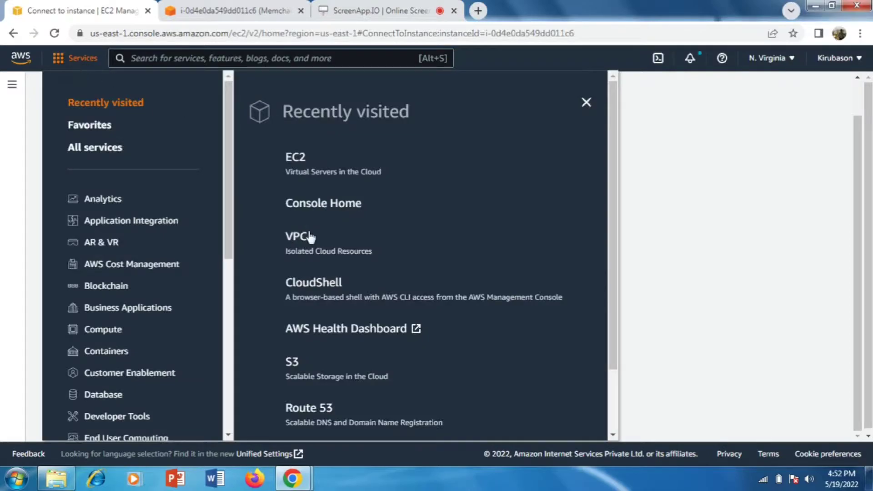
left_click(155, 51)
type("Elas")
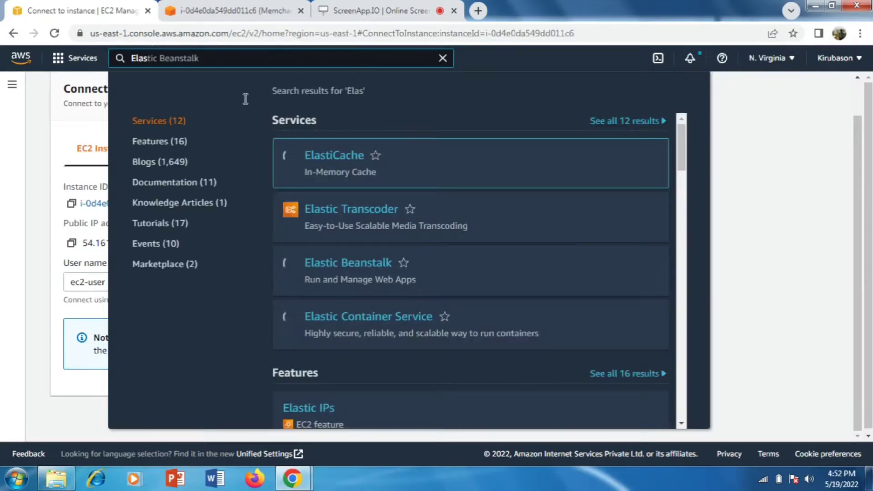
left_click(348, 157)
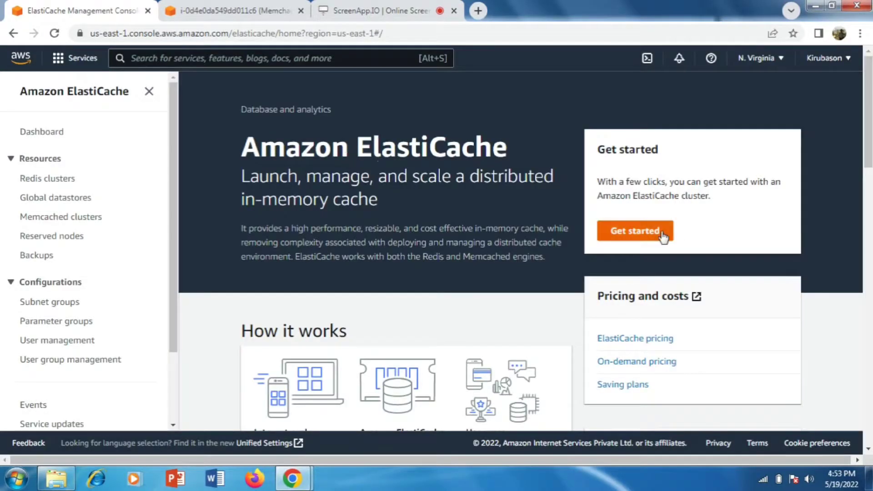
Start creating a Memcached cluster hosted in the AWS Cloud and name it MemcacheTest
left_click(57, 217)
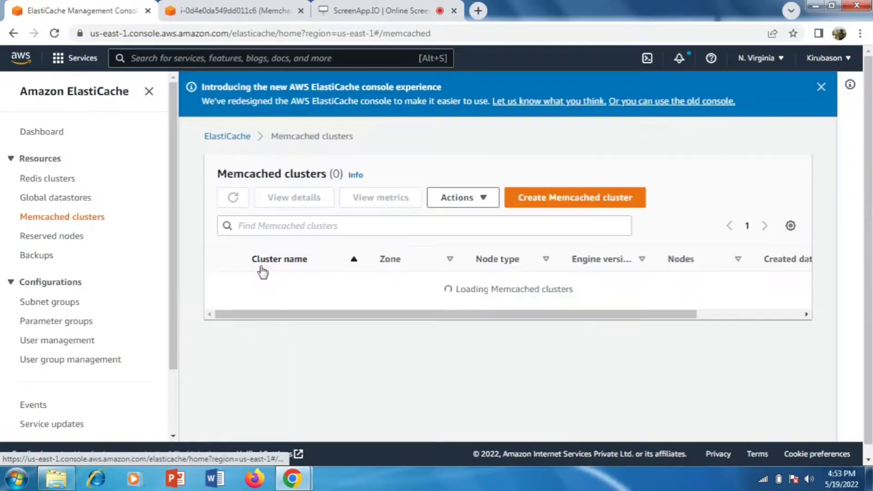
left_click(601, 200)
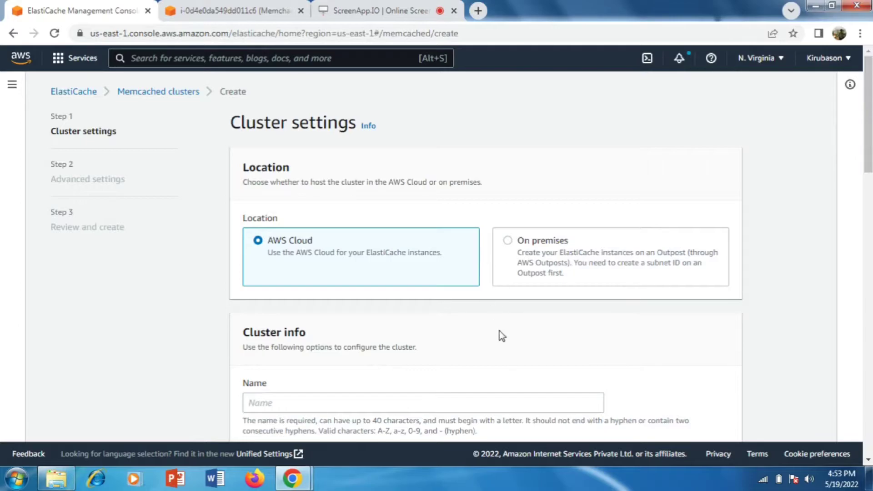
scroll(504, 339, "down", 2)
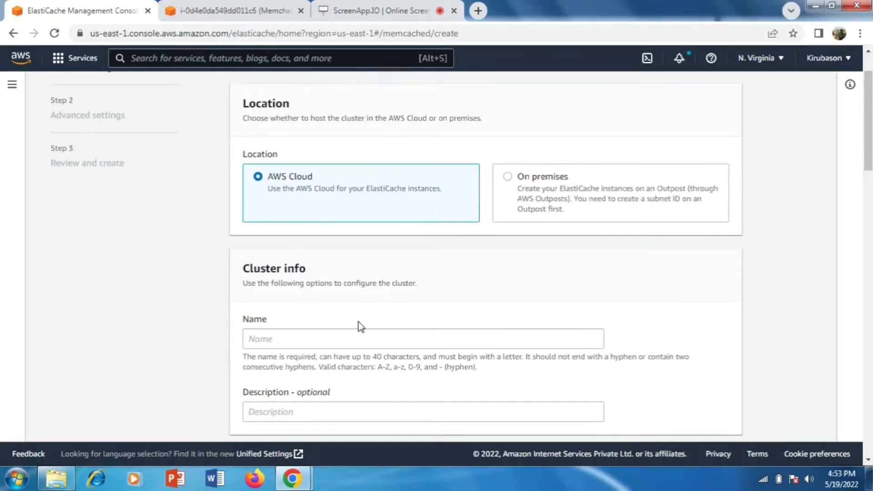
left_click(338, 335)
type("Memcachet")
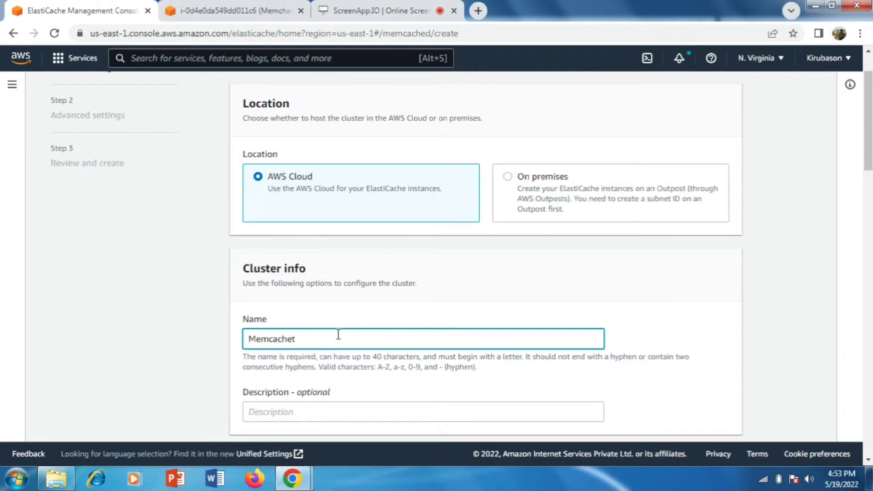
key("BackSpace")
type("Test")
Review the available engine versions and the port number in the cluster settings
scroll(338, 334, "down", 3)
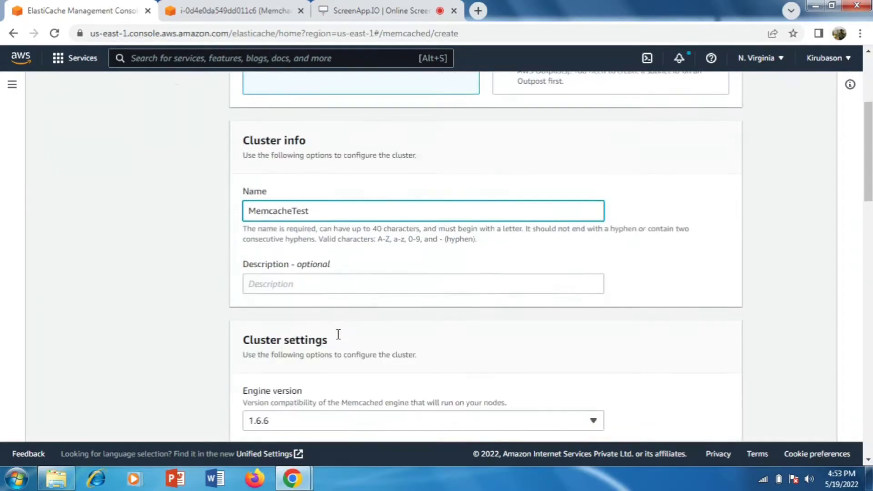
scroll(336, 336, "down", 3)
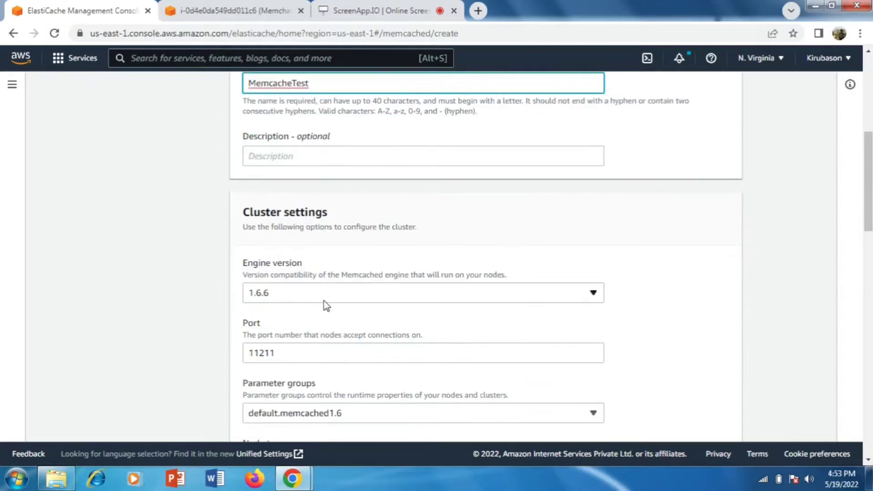
left_click(317, 296)
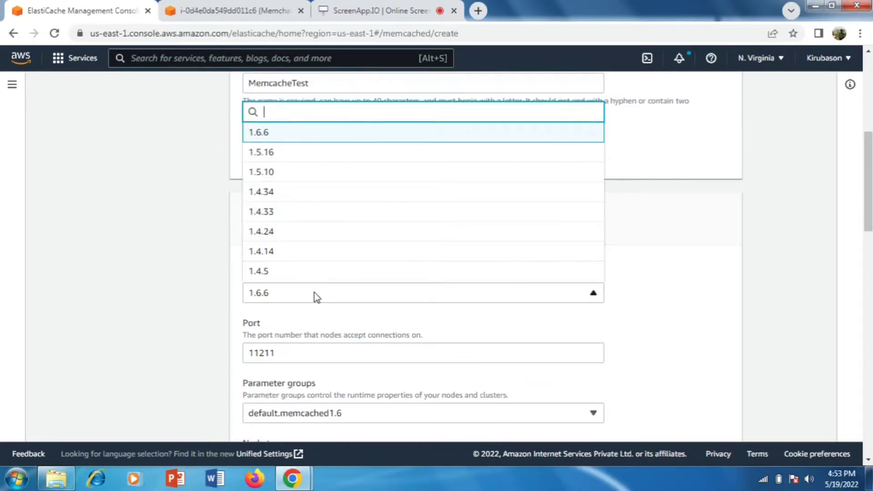
left_click(317, 295)
scroll(323, 303, "down", 1)
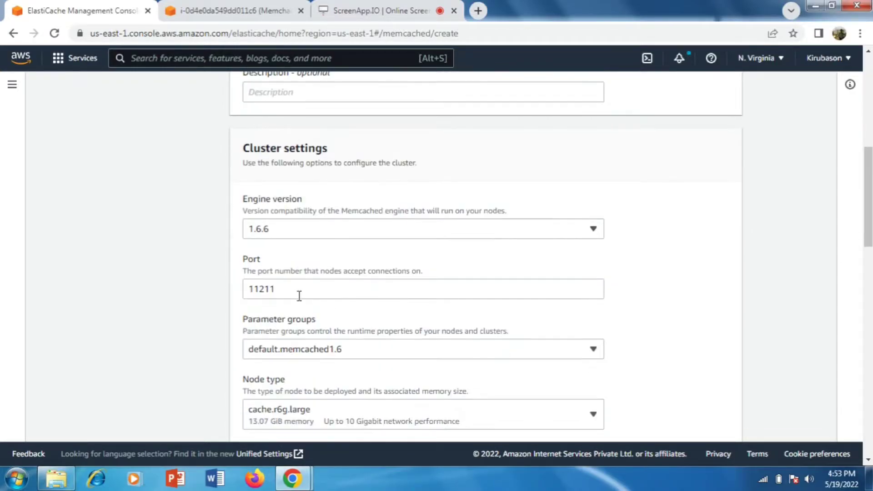
left_click(279, 290)
double_click(280, 290)
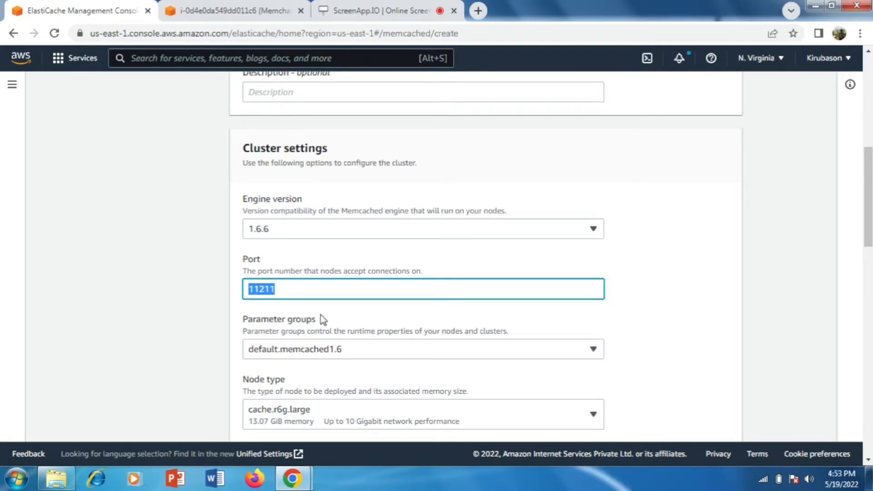
Choose cache.r6g.large as the cluster's node type and check the number of nodes
scroll(320, 314, "down", 1)
left_click(316, 352)
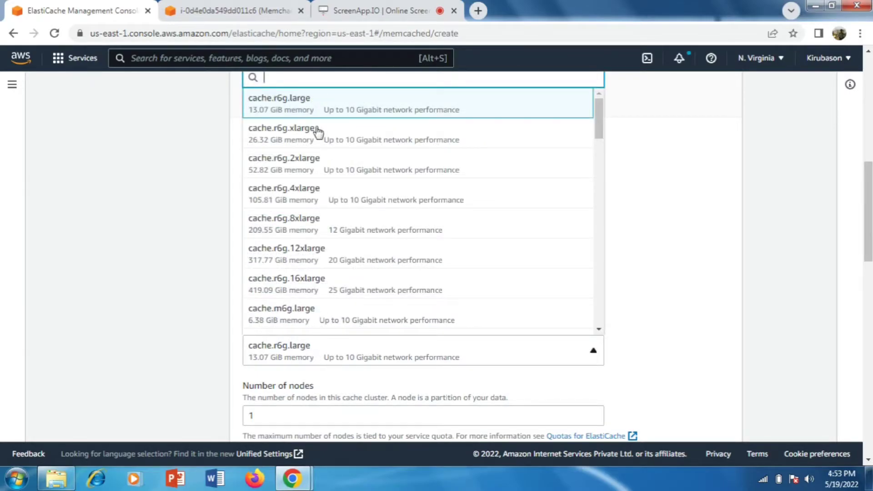
left_click(324, 100)
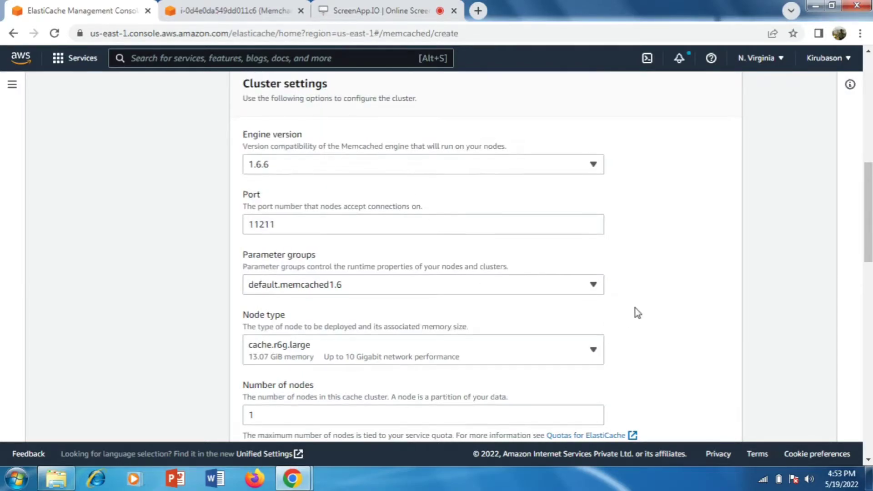
scroll(637, 313, "down", 3)
left_click_drag(530, 289, 236, 289)
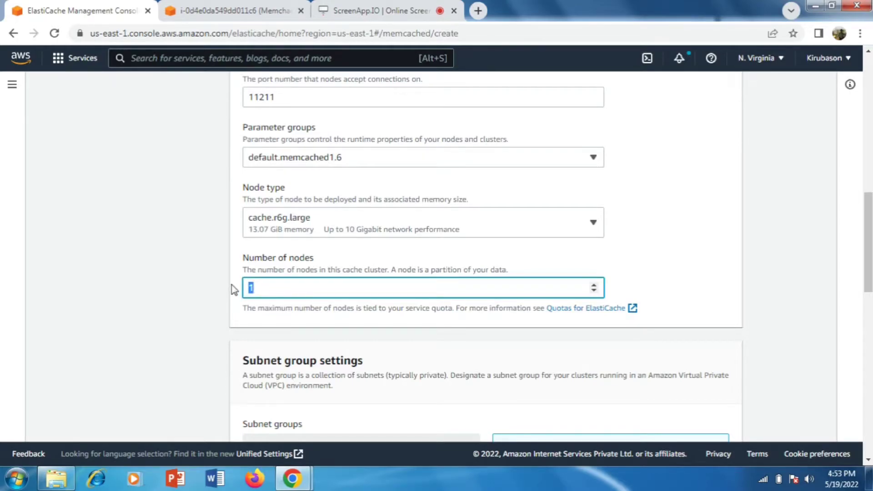
Name the new subnet group Demo and choose vpc-0ff20ac206d684596 as its VPC
scroll(234, 290, "down", 2)
scroll(234, 290, "down", 2)
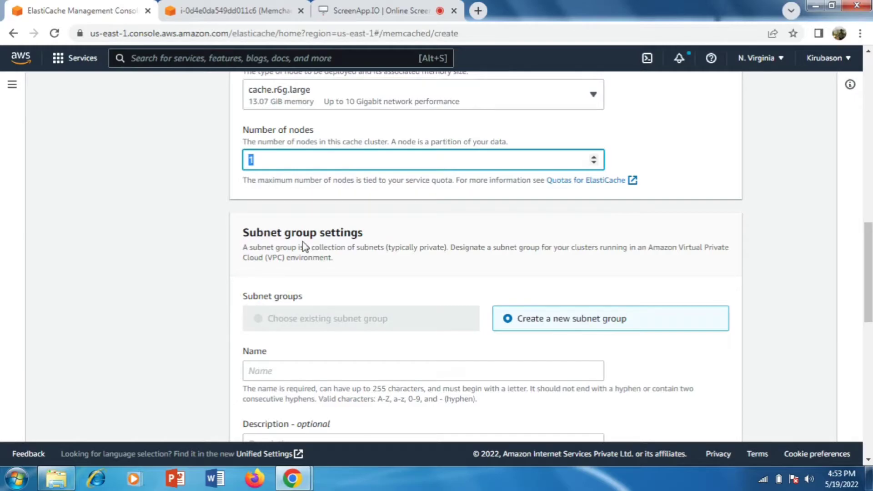
scroll(302, 242, "down", 2)
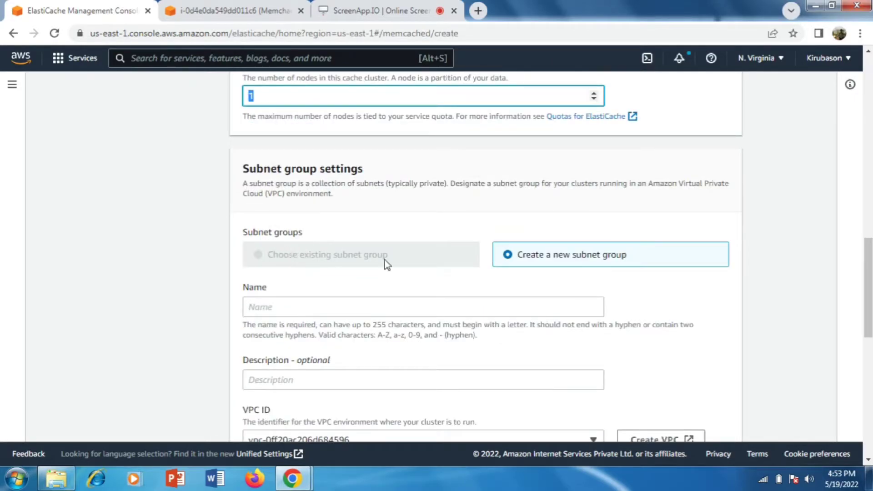
left_click(330, 307)
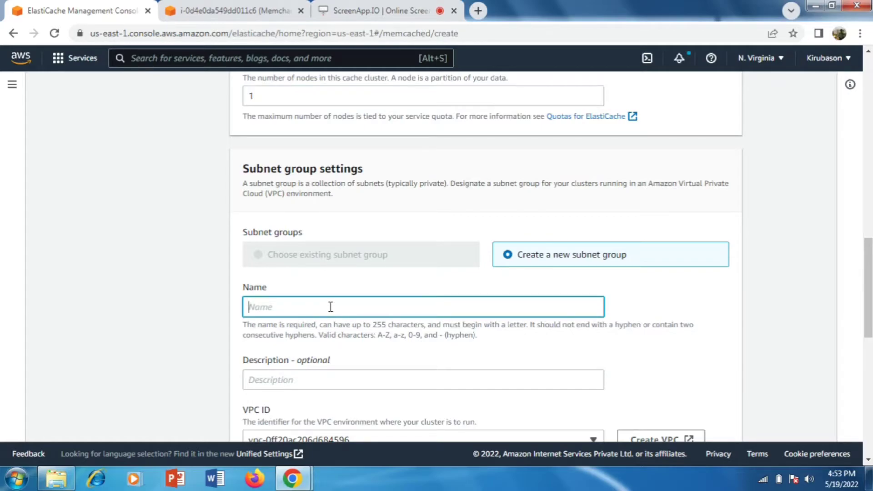
type("Demo")
scroll(330, 307, "down", 1)
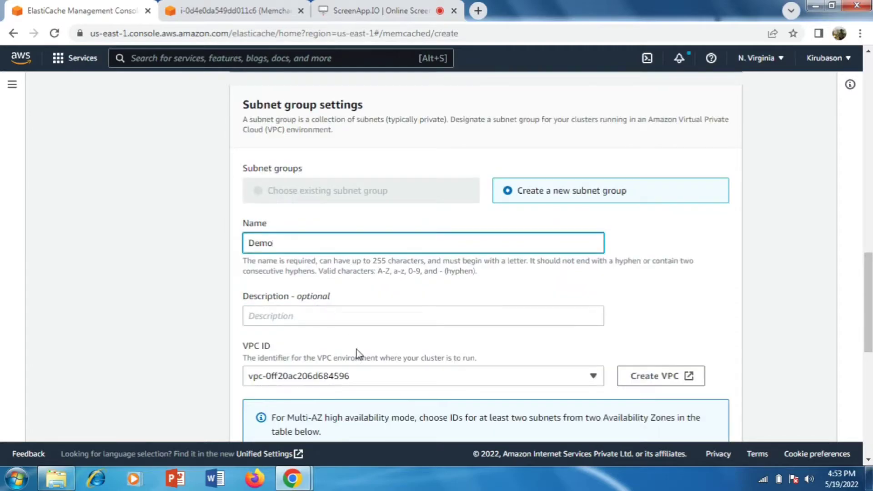
left_click(365, 374)
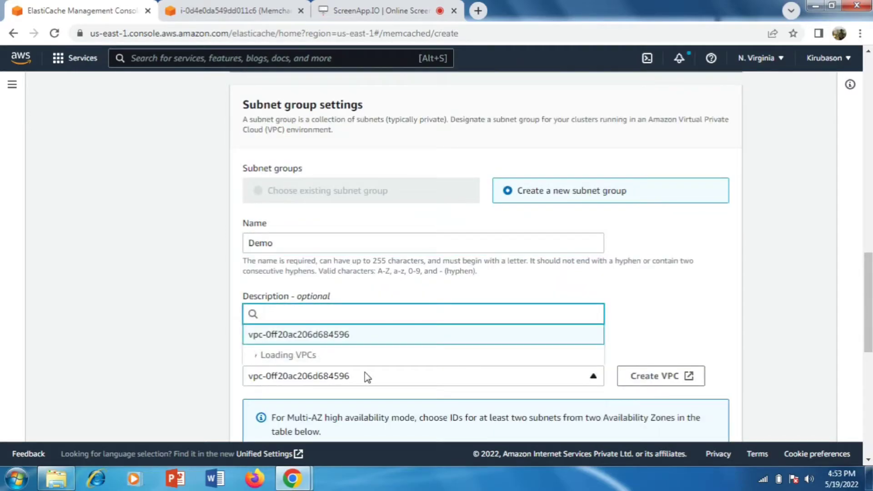
left_click(362, 359)
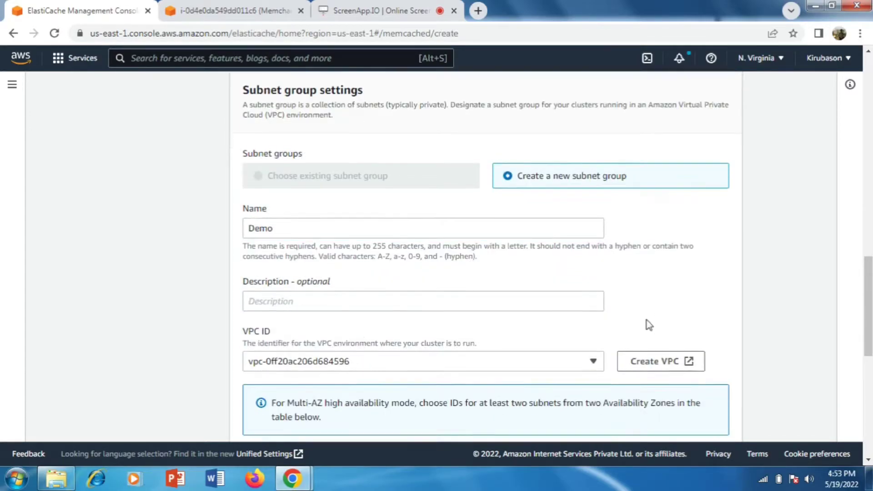
Check the selected subnets, keep the Availability Zone placement at No preference, and continue to the advanced settings
scroll(647, 324, "down", 3)
scroll(648, 323, "down", 1)
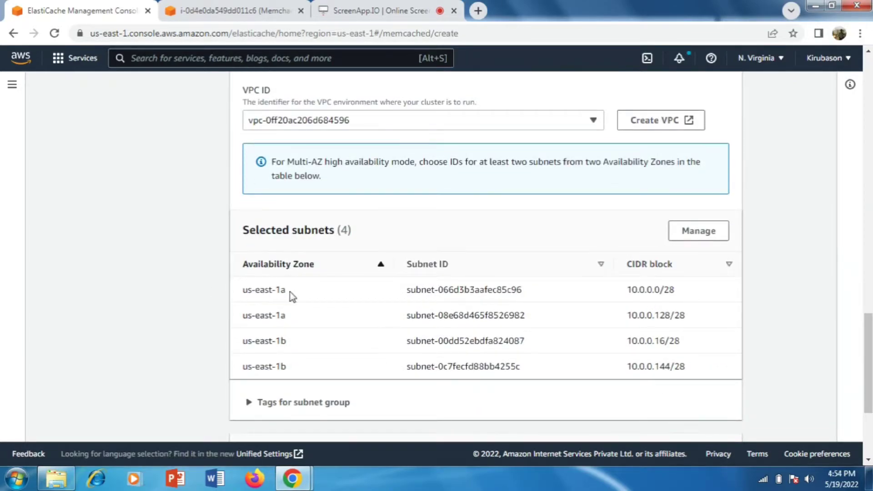
scroll(290, 293, "down", 3)
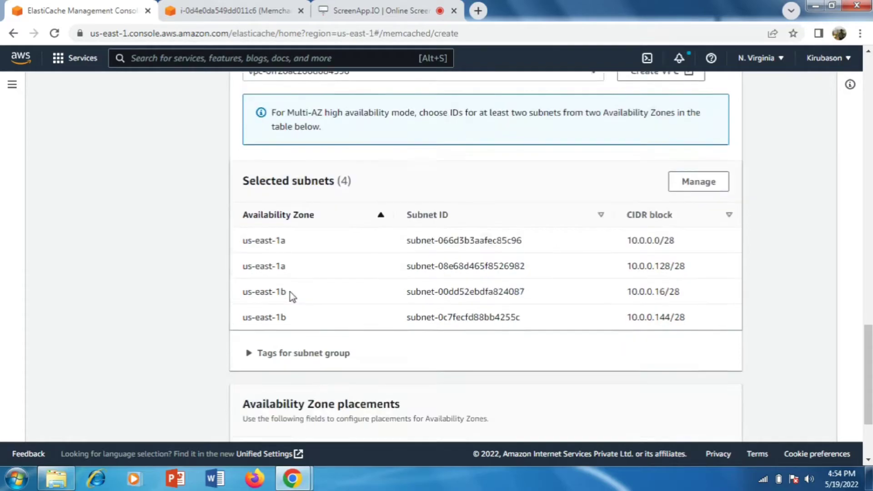
scroll(292, 296, "down", 1)
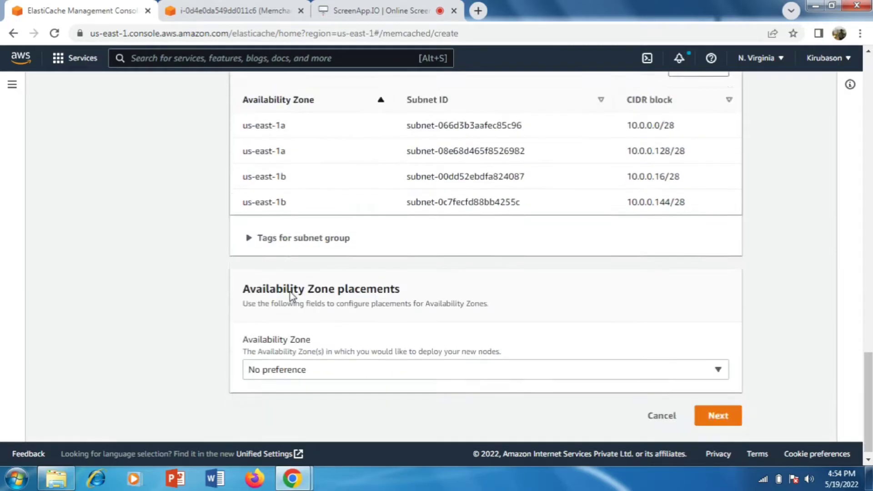
left_click(431, 366)
left_click(429, 366)
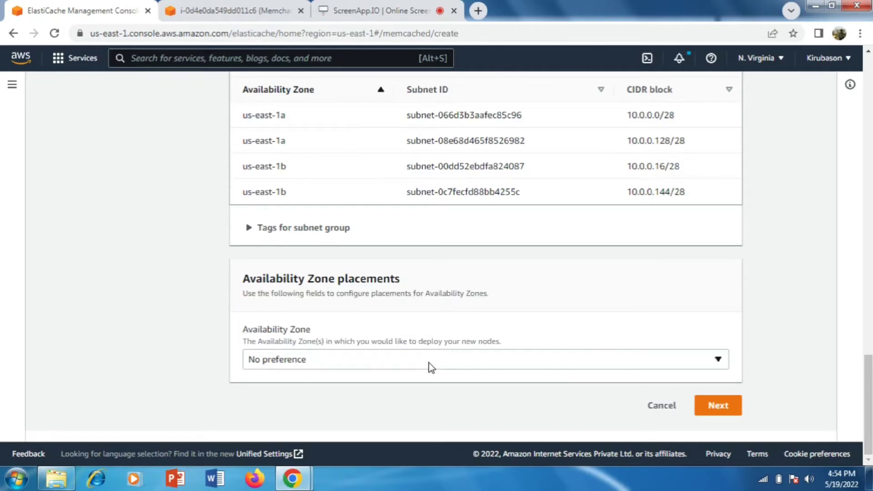
left_click(429, 363)
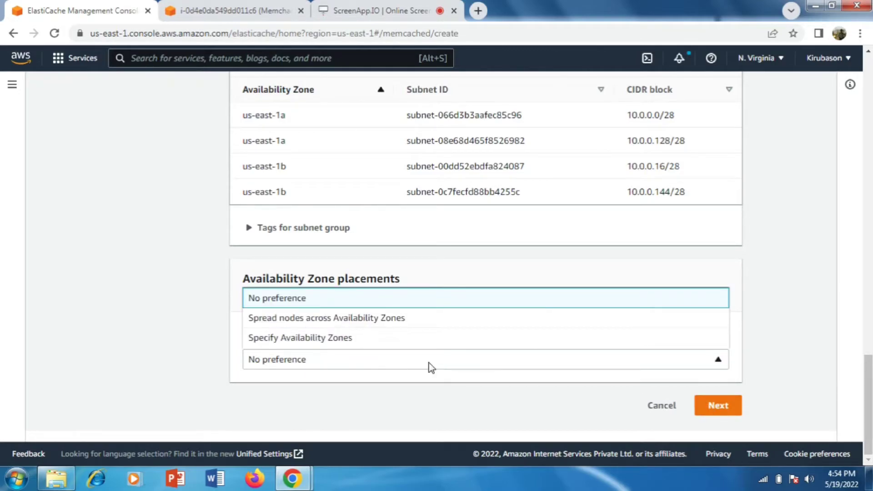
left_click(429, 363)
left_click(705, 406)
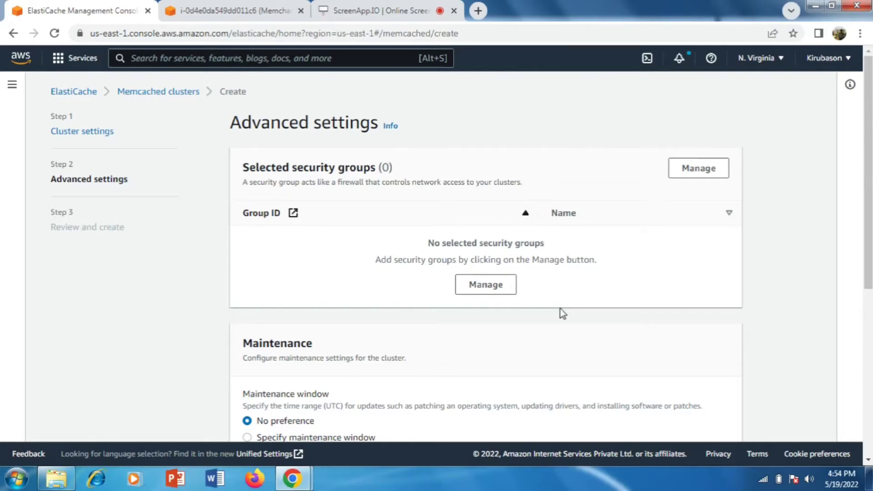
Leave security groups, maintenance window, SNS notifications and tags at their defaults and proceed to the cluster review
scroll(562, 314, "down", 1)
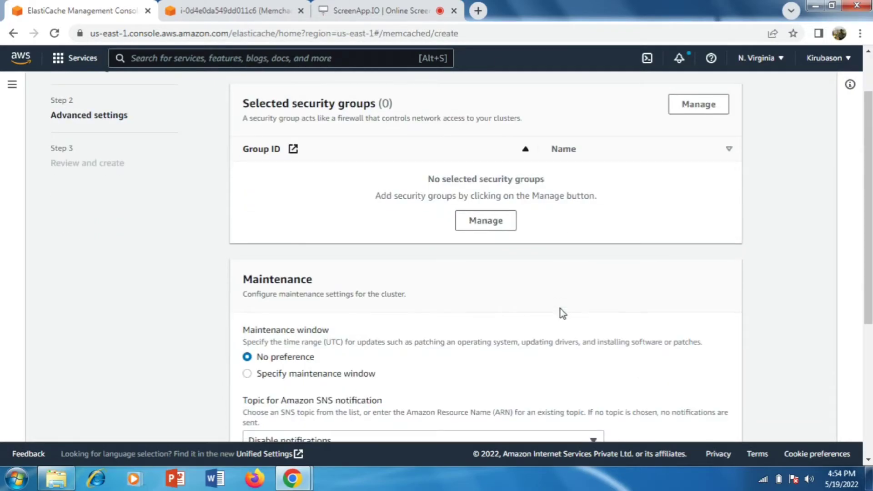
scroll(428, 343, "down", 1)
scroll(430, 347, "down", 1)
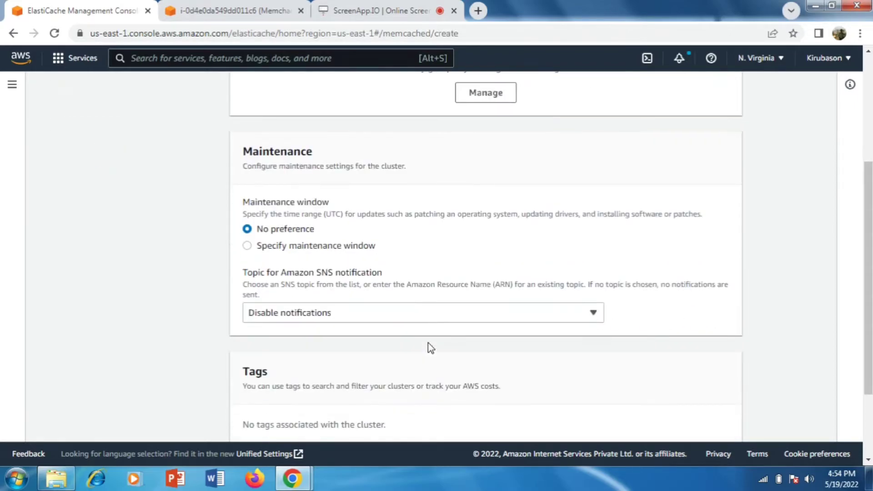
scroll(429, 347, "down", 2)
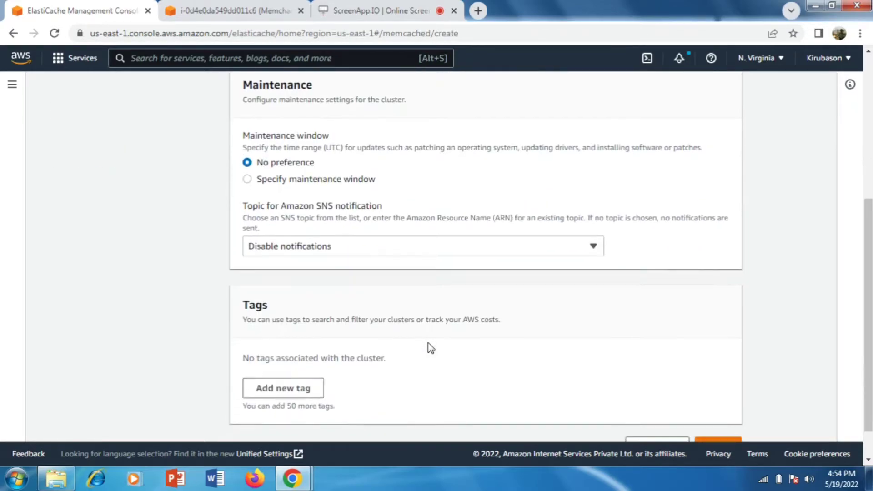
left_click(728, 412)
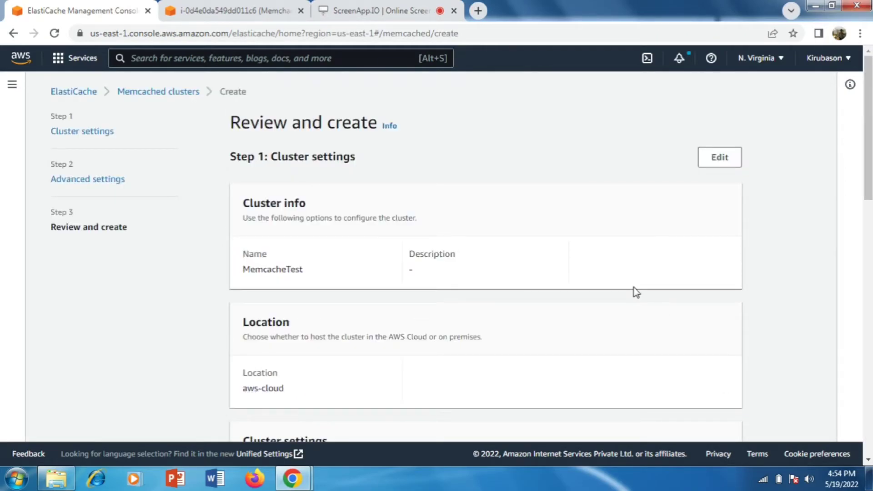
Review the cluster and advanced settings summary and create the MemcacheTest cluster
scroll(636, 292, "down", 2)
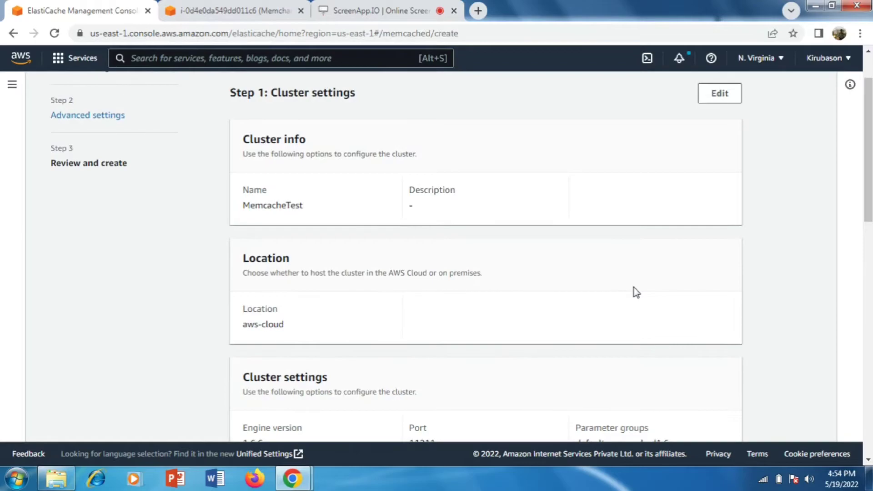
scroll(635, 291, "down", 3)
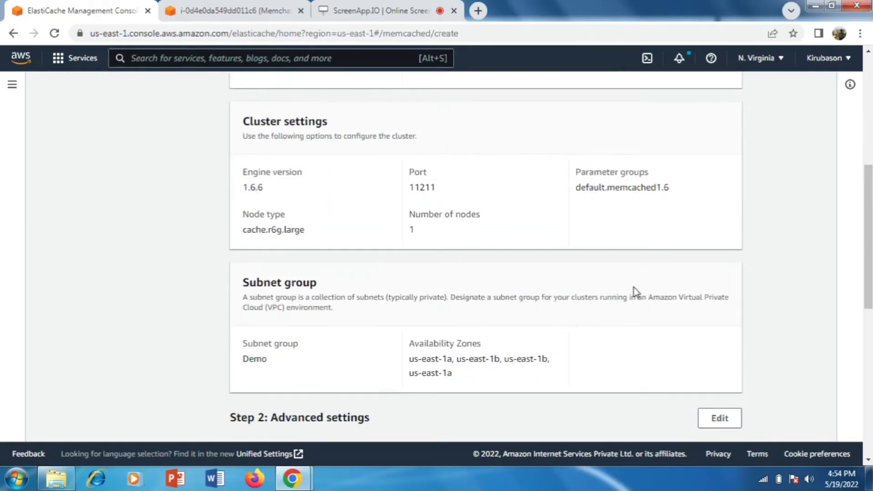
scroll(608, 269, "down", 4)
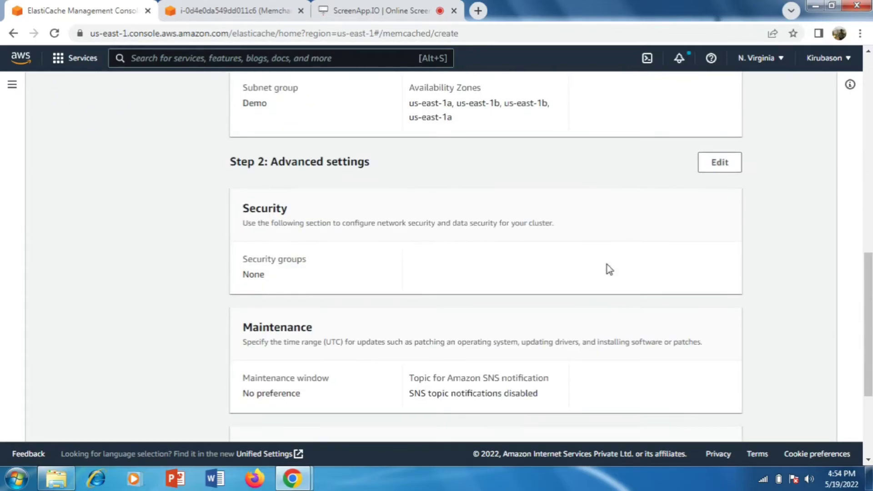
scroll(609, 270, "down", 3)
left_click(724, 409)
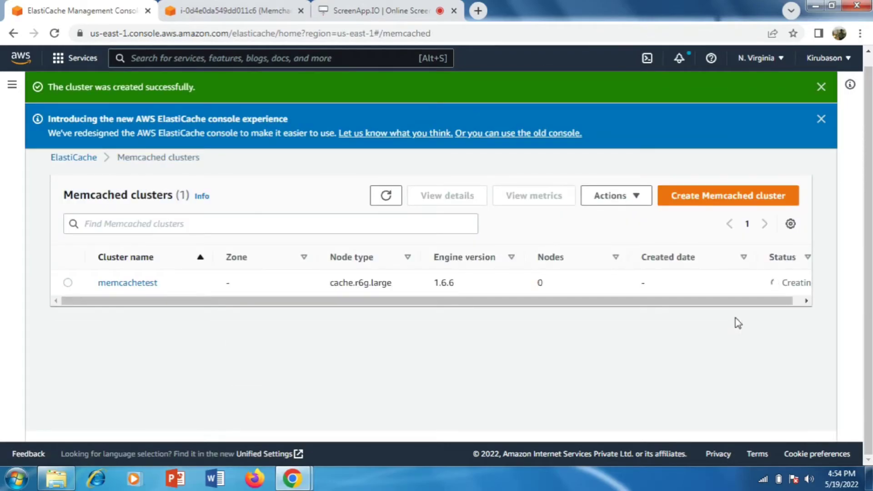
Refresh the Memcached clusters list and check the creation status of memcachetest
left_click_drag(736, 302, 757, 303)
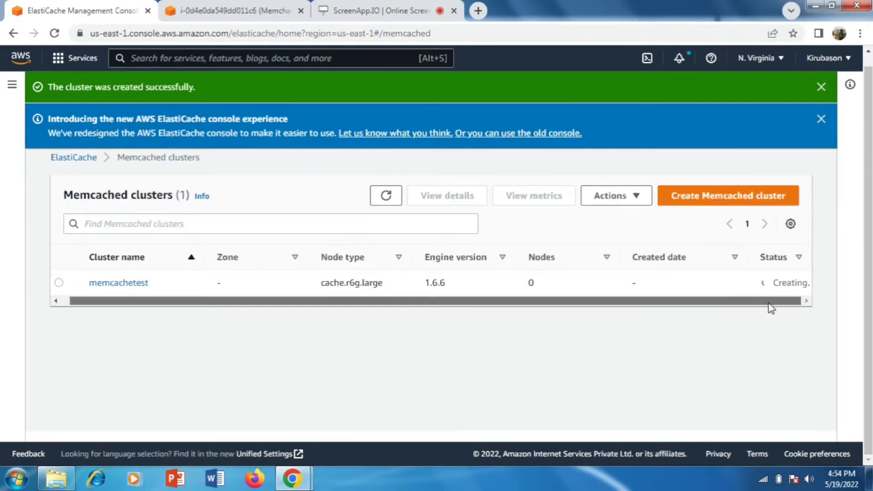
double_click(788, 284)
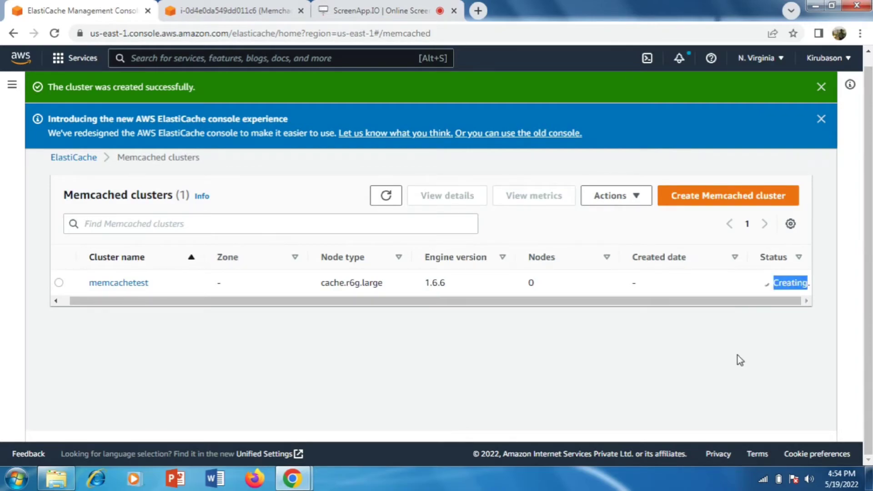
left_click(386, 195)
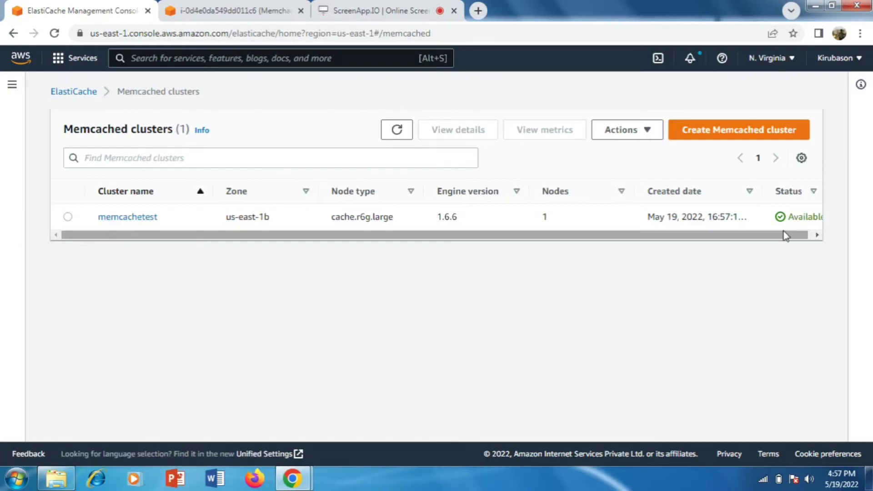
left_click_drag(786, 218, 842, 221)
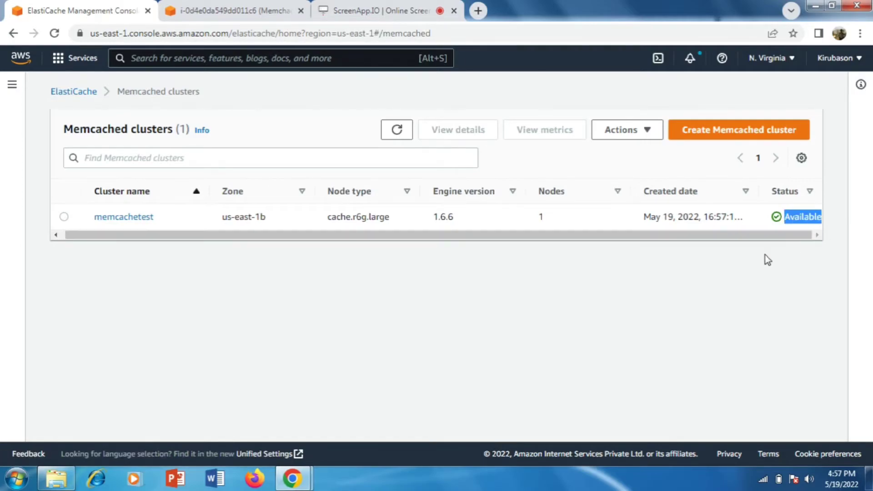
left_click(741, 244)
left_click_drag(737, 238, 705, 238)
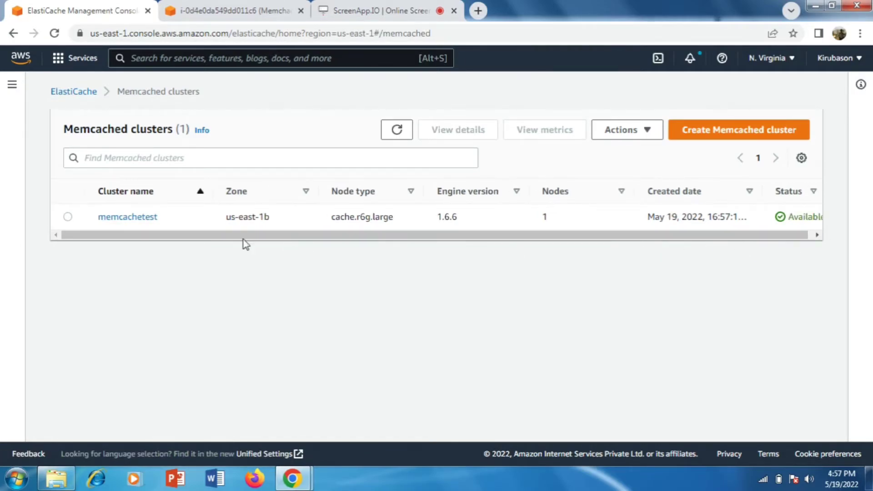
Copy the memcachetest cluster's configuration endpoint and paste it after a telnet command in the EC2 instance's terminal
left_click(125, 218)
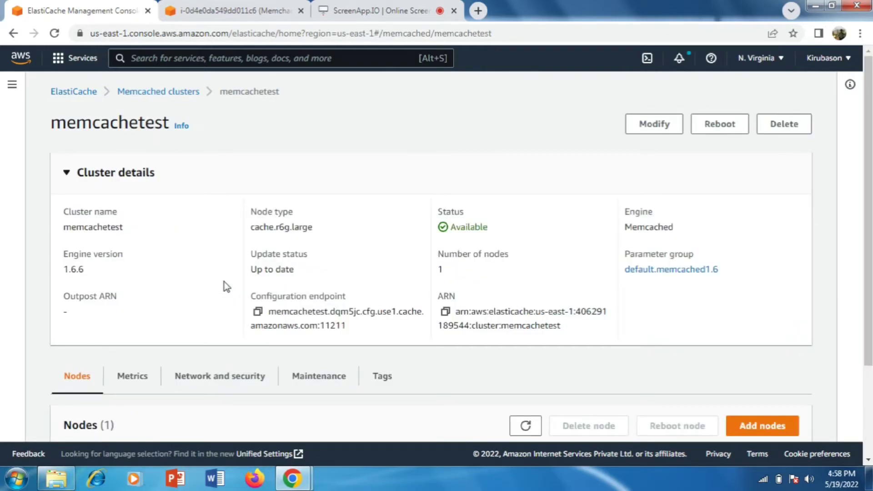
left_click(258, 312)
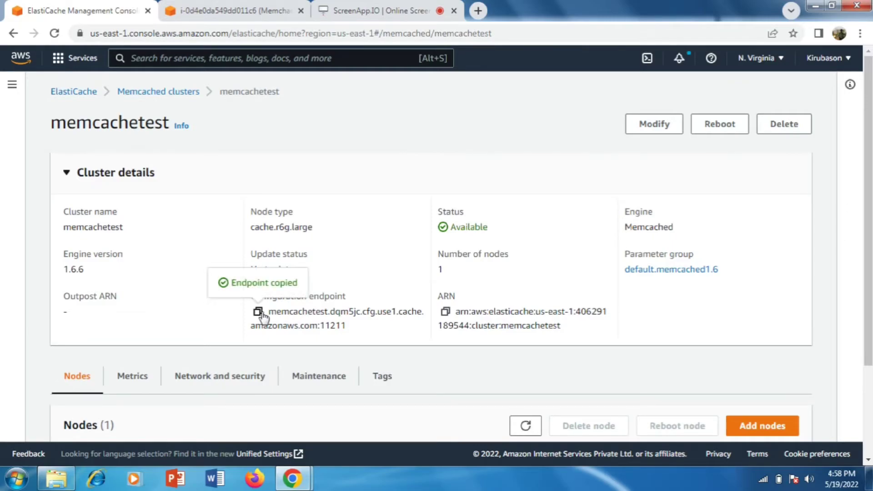
left_click(219, 10)
type("telnet")
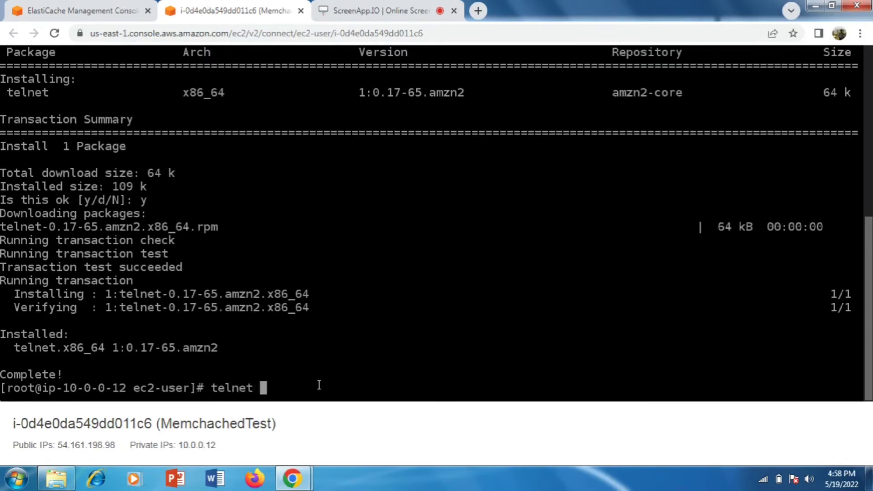
left_click(78, 10)
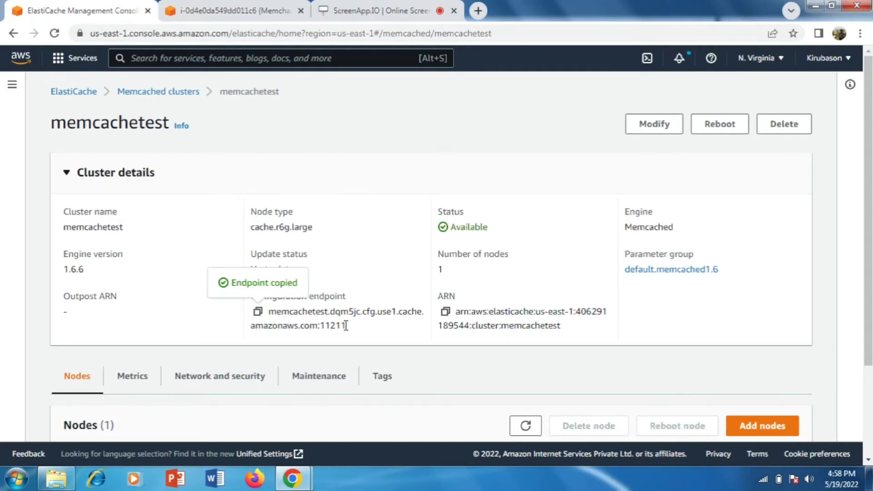
left_click_drag(345, 322, 281, 319)
right_click(287, 310)
left_click(301, 319)
key("ctrl+Tab")
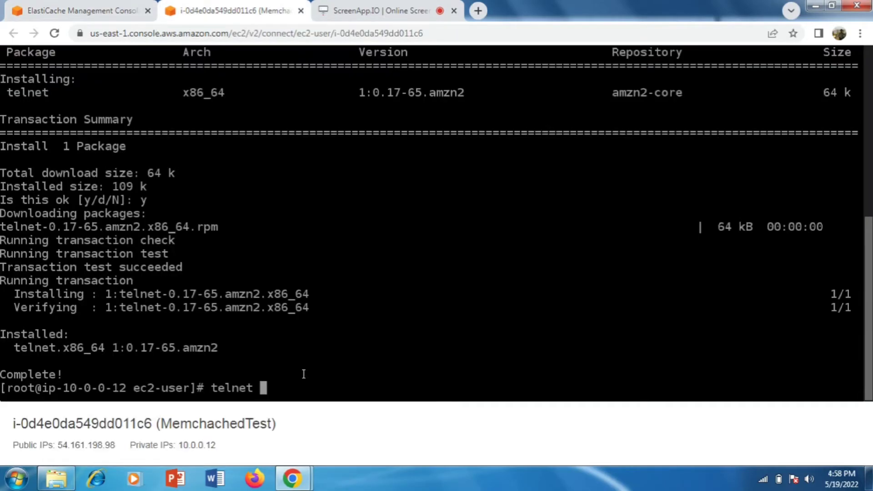
key("ctrl+v")
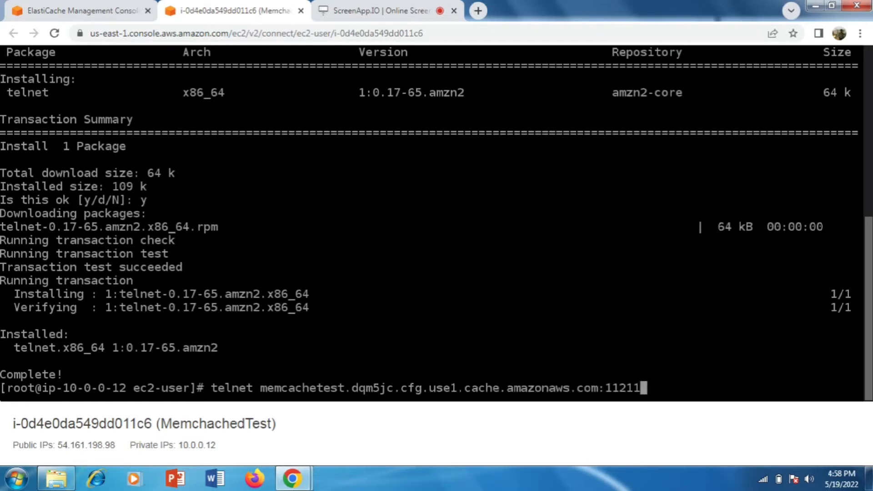
Replace the colon before port 11211 with a space and run the telnet command to connect to the cluster
key("Left")
key("Left")
key("Left")
key("Left")
key("Left")
key("BackSpace")
key("Return")
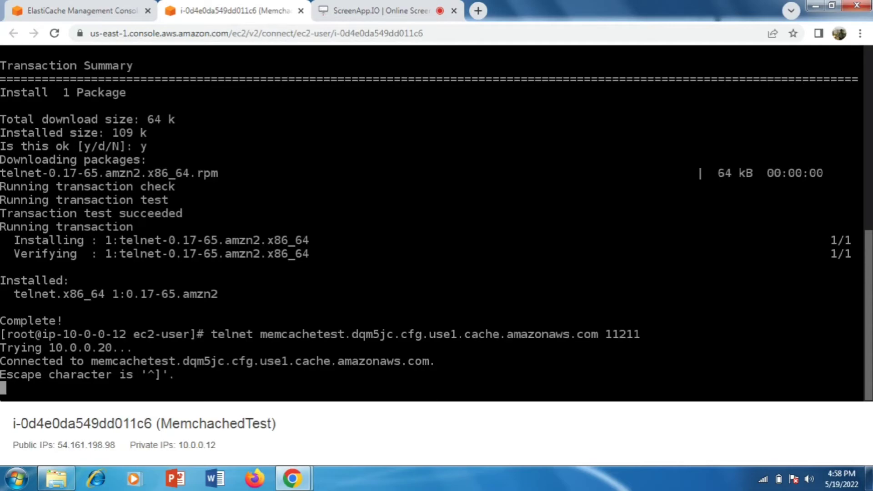
Store the person's name in the cache under the key name using set name 0 0 9
type("set name 0 0")
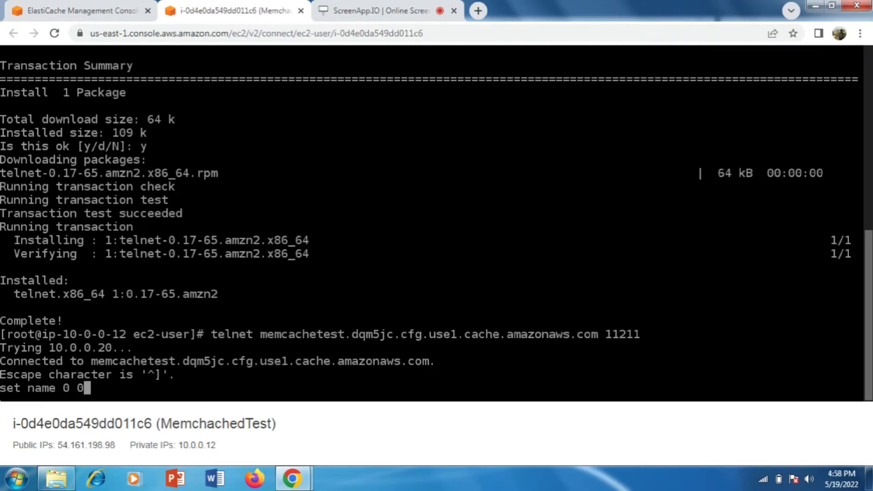
type(" 9")
key("Return")
type("kirubason")
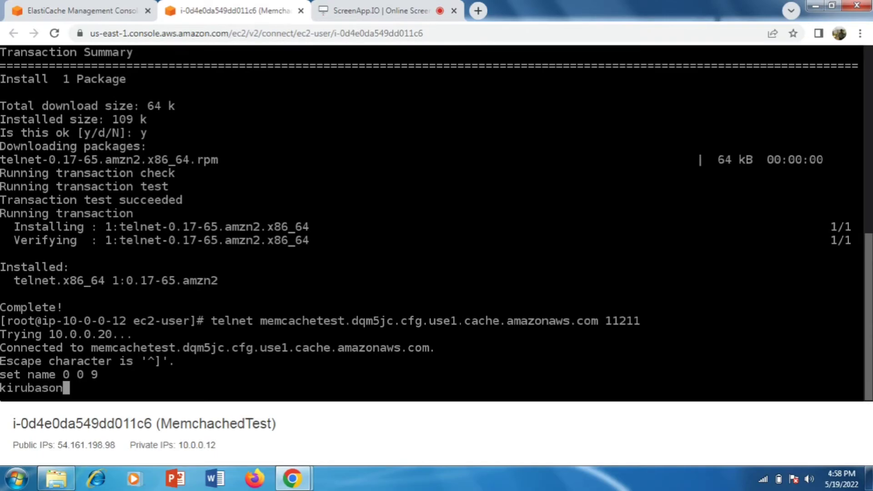
key("Return")
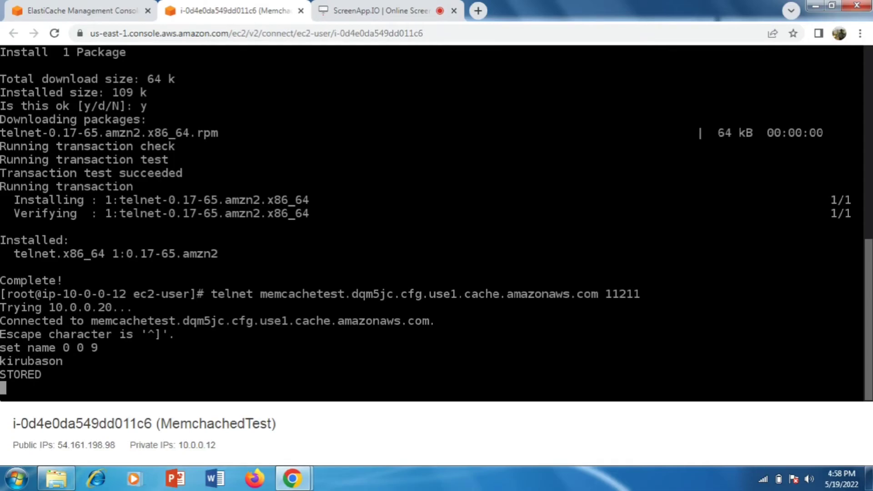
Store the person's address in the cache under the key address using set address 0 0 11
type("set ")
type("age")
type(" 0")
key("BackSpace")
key("BackSpace")
key("BackSpace")
key("BackSpace")
key("BackSpace")
type("address ")
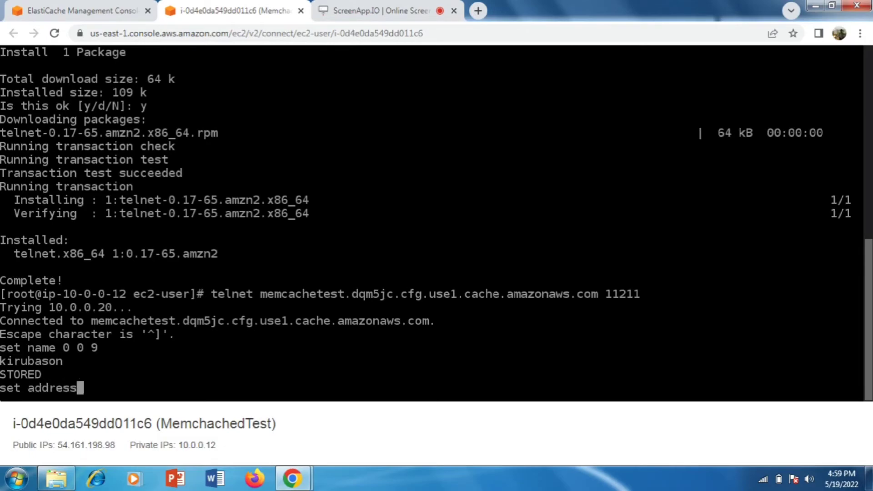
type("0 0 11")
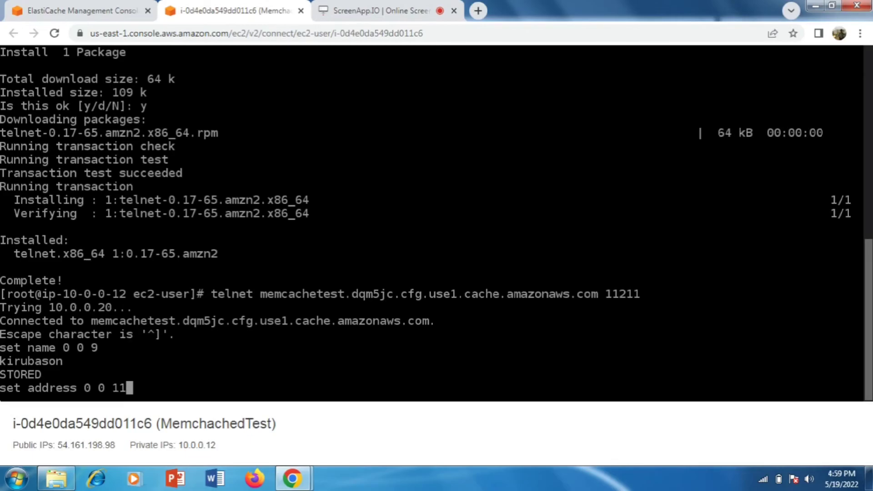
key("Return")
type("idaiyangudi")
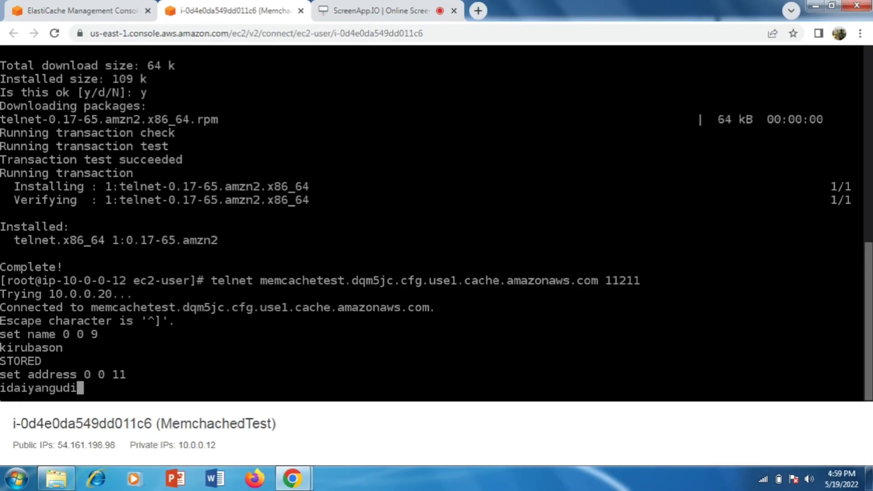
key("Return")
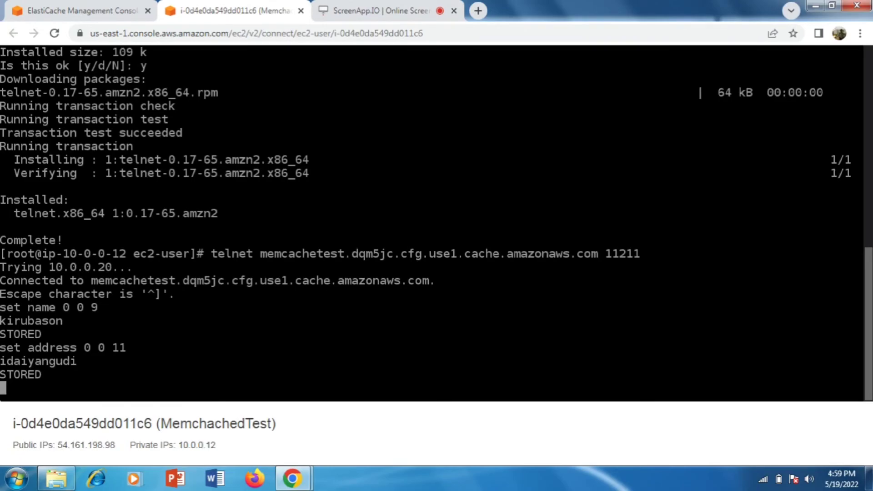
Retrieve the cached values of the name and address keys with get commands
type("get name")
key("Return")
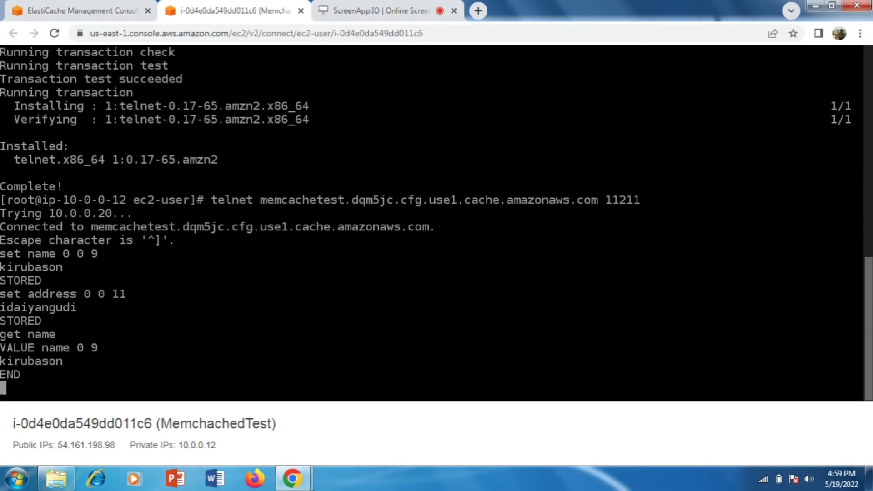
type("get address")
key("Return")
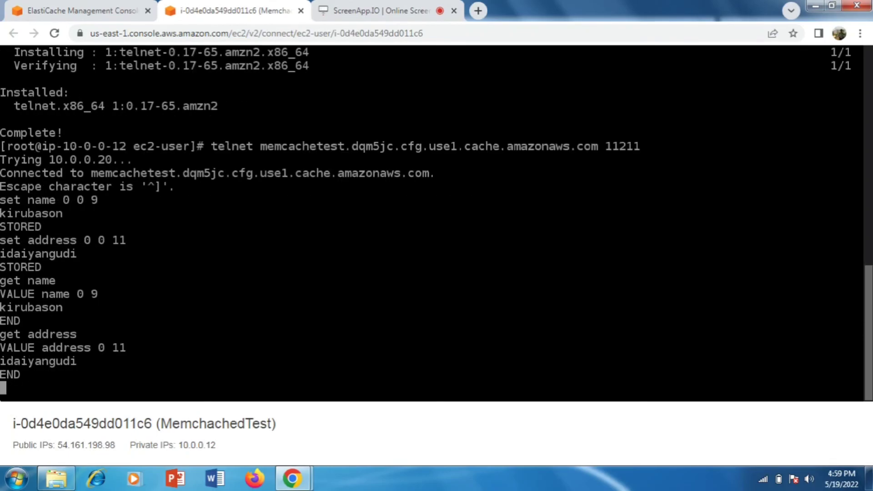